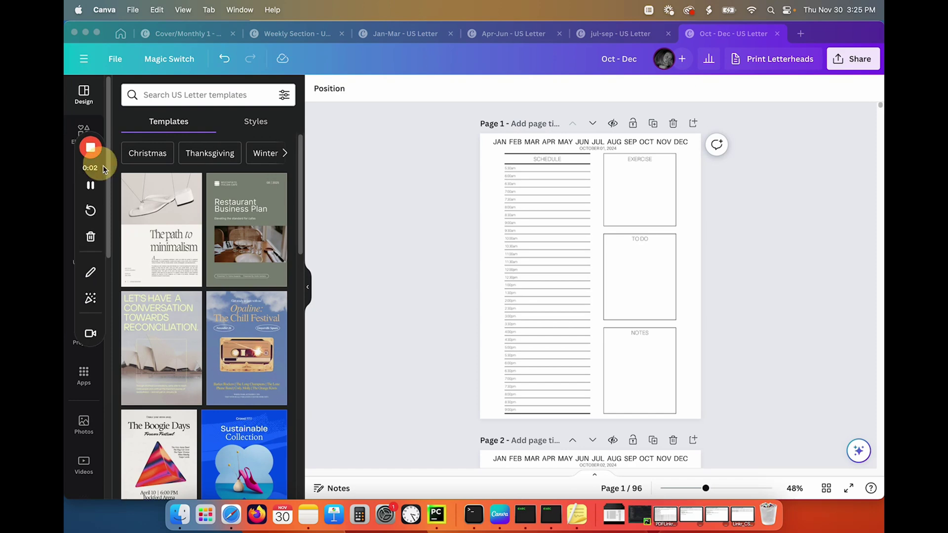
# - Scroll the Oct - Dec planner down to its final page, page 96 of 96
pyautogui.moveTo(91, 152); pyautogui.dragTo(425, 340)
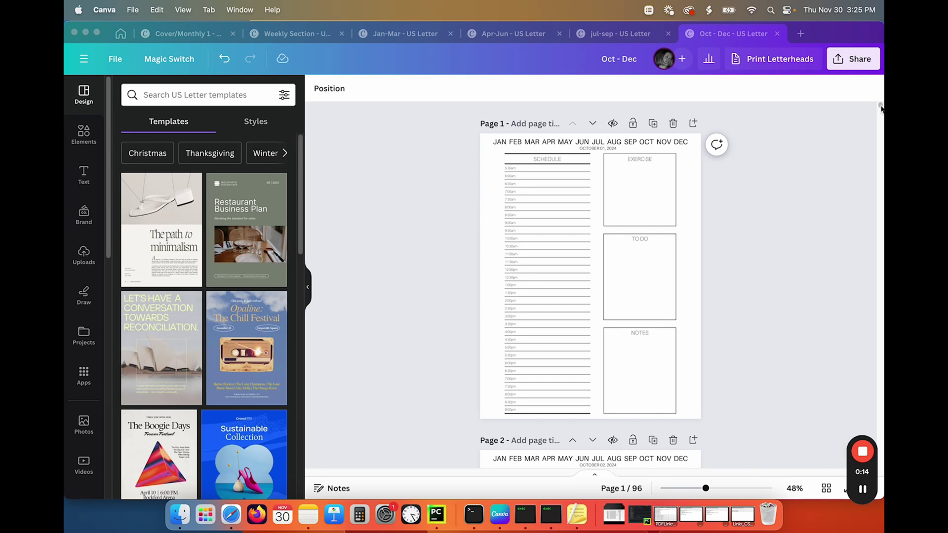
pyautogui.moveTo(882, 109); pyautogui.dragTo(850, 487)
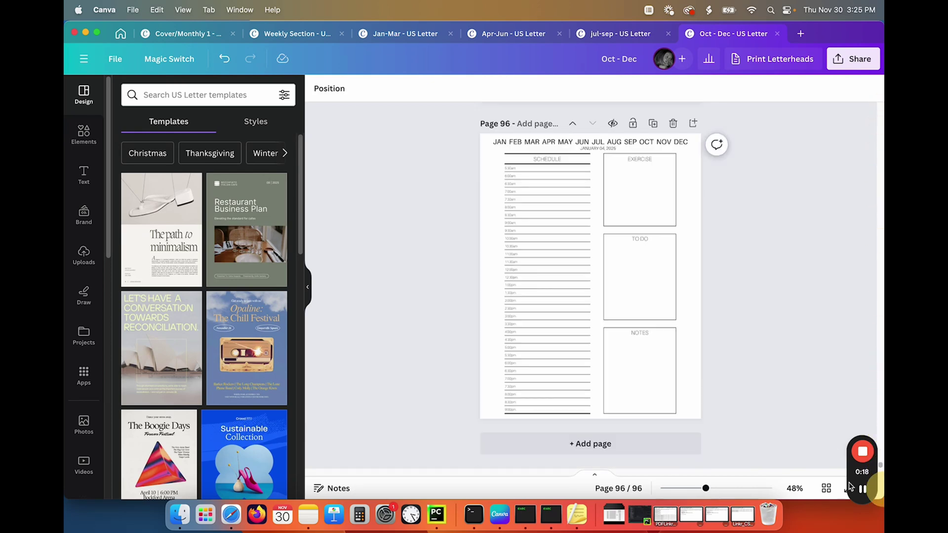
# - Add page 97 after page 96 and give it a 'Back Cover' heading
pyautogui.click(601, 444)
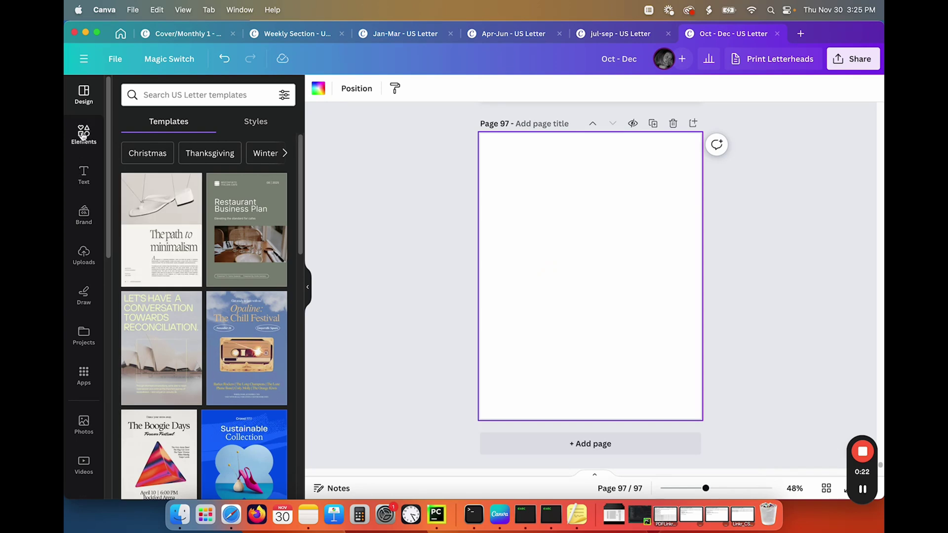
pyautogui.click(84, 174)
pyautogui.click(179, 180)
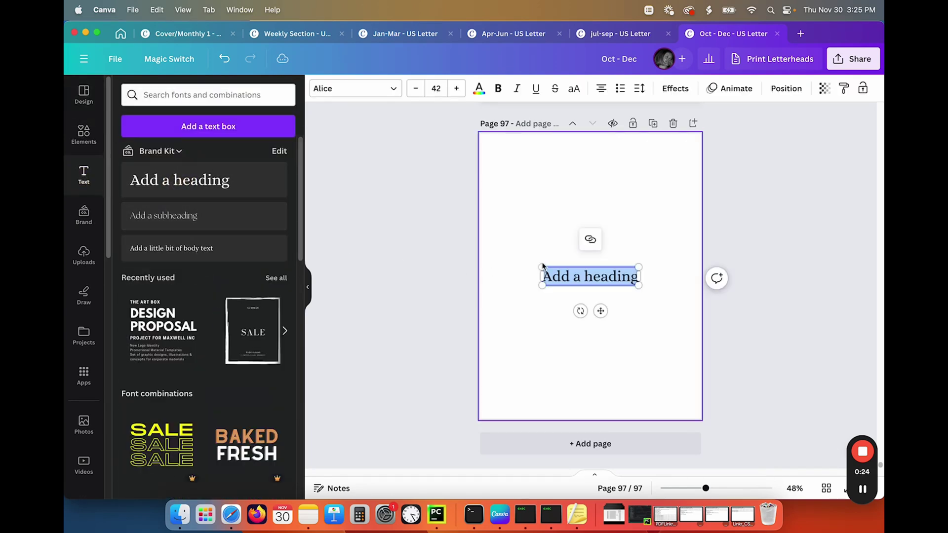
pyautogui.write('Bac')
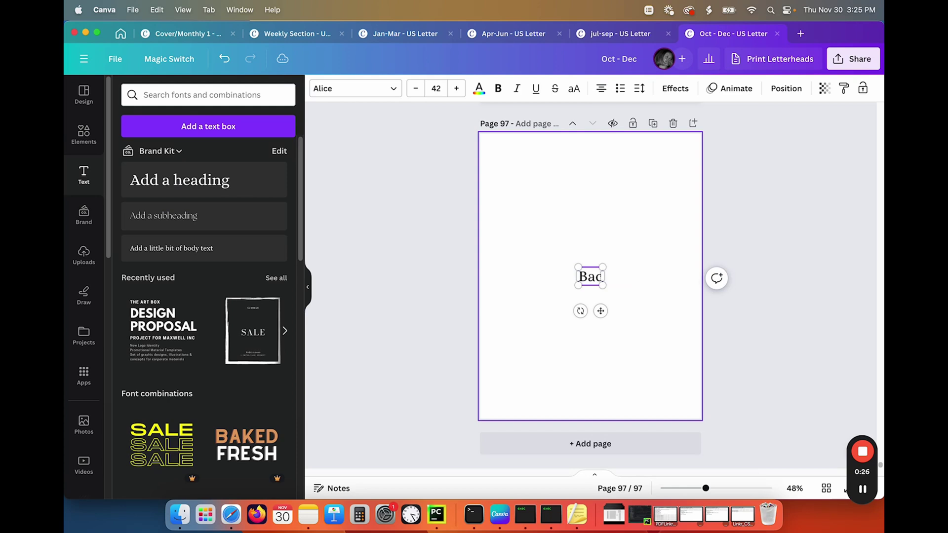
pyautogui.write('k Cover')
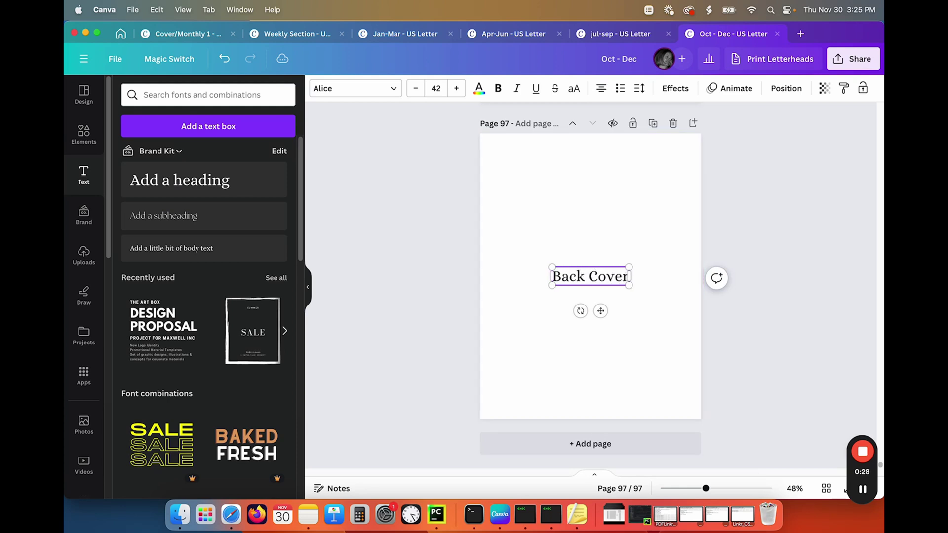
pyautogui.click(407, 290)
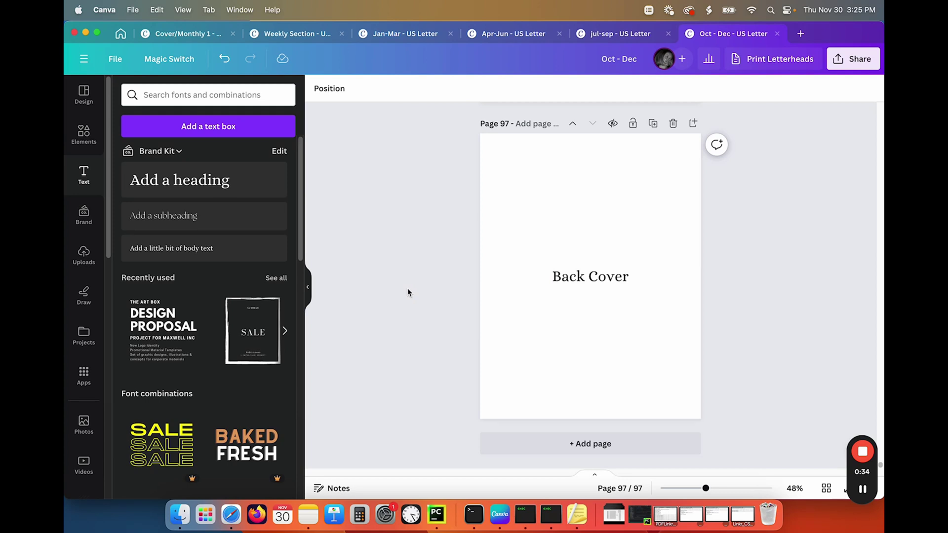
# - Look through the Weekly Section, Jan-Mar, Apr-Jun, jul-sep and Oct - Dec tabs, returning to Cover/Monthly 1
pyautogui.click(185, 44)
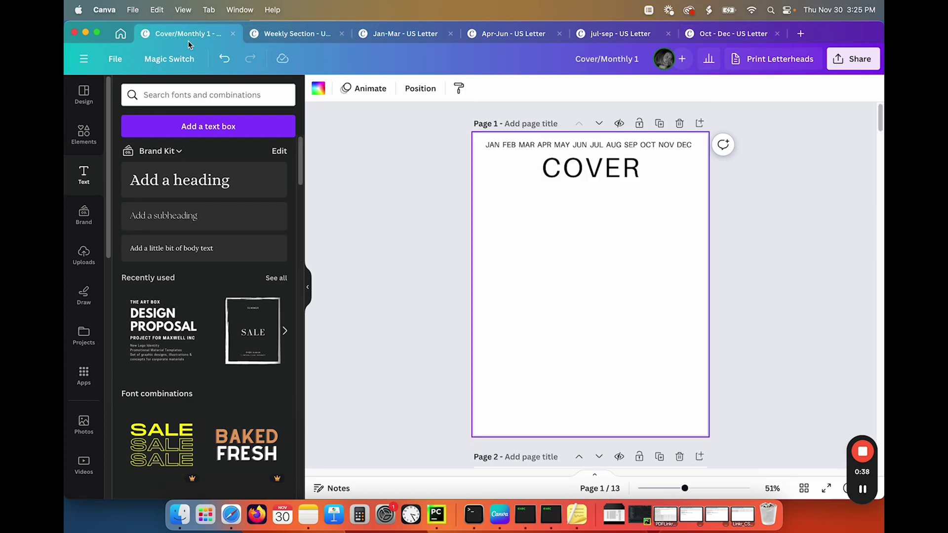
pyautogui.scroll(-4, 428, 165)
pyautogui.scroll(4, 428, 166)
pyautogui.click(285, 35)
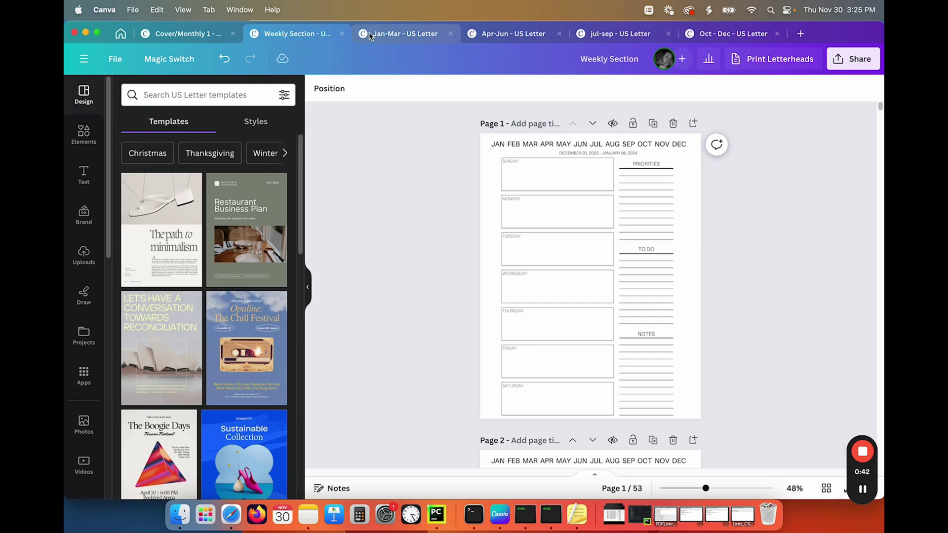
pyautogui.click(420, 33)
pyautogui.click(494, 33)
pyautogui.click(623, 33)
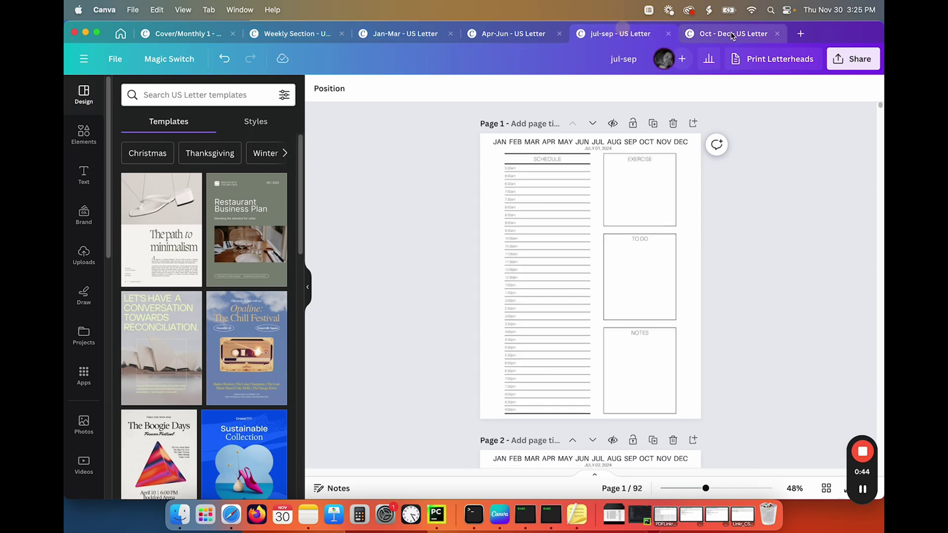
pyautogui.click(731, 33)
pyautogui.click(202, 39)
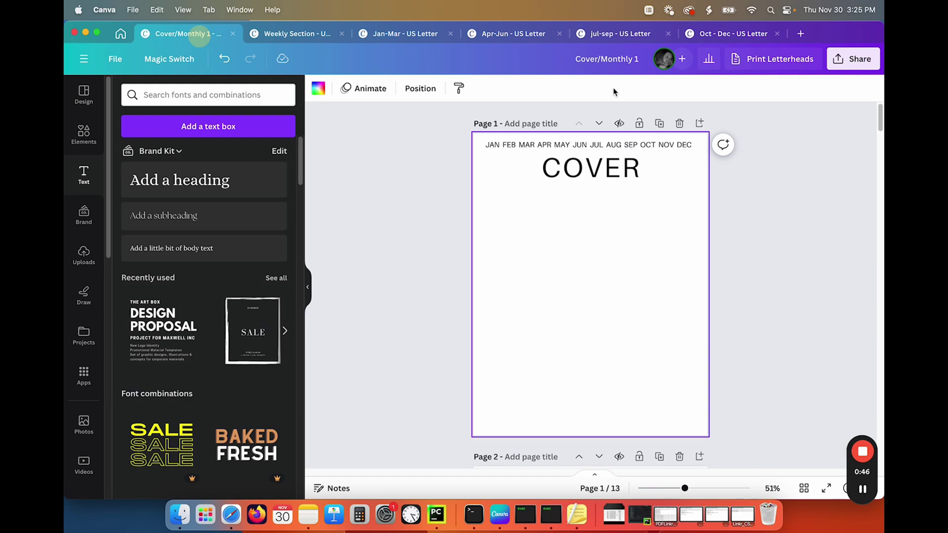
# - Download the Cover/Monthly 1 design as a PDF Standard file and save it
pyautogui.click(847, 66)
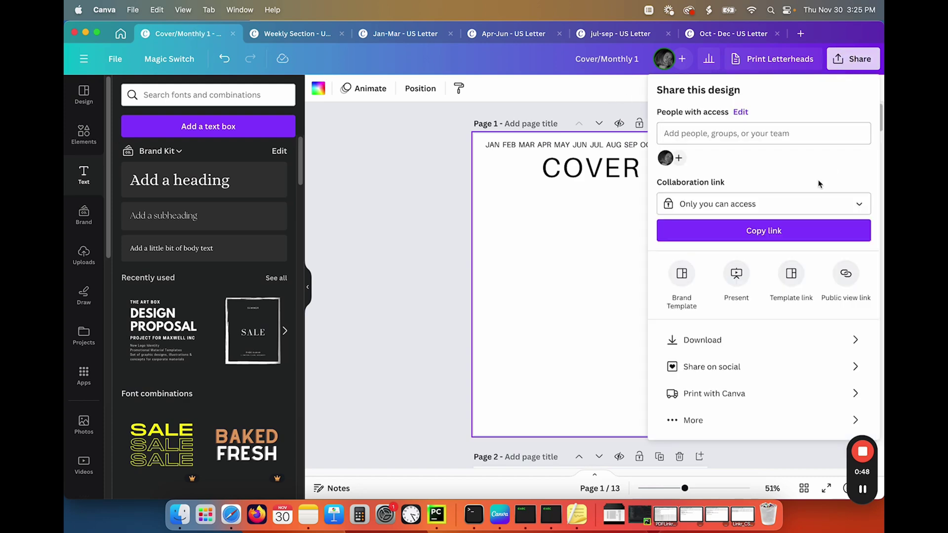
pyautogui.click(736, 338)
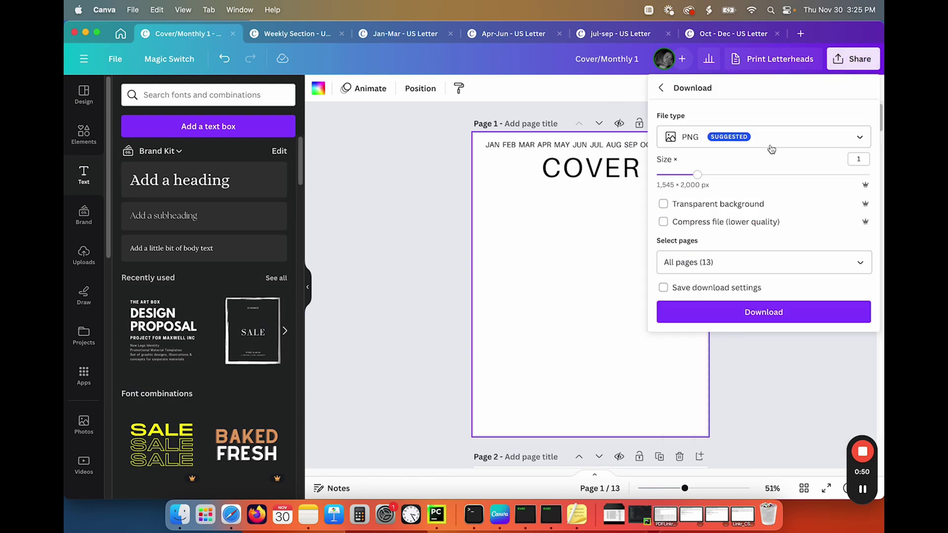
pyautogui.click(773, 140)
pyautogui.click(732, 237)
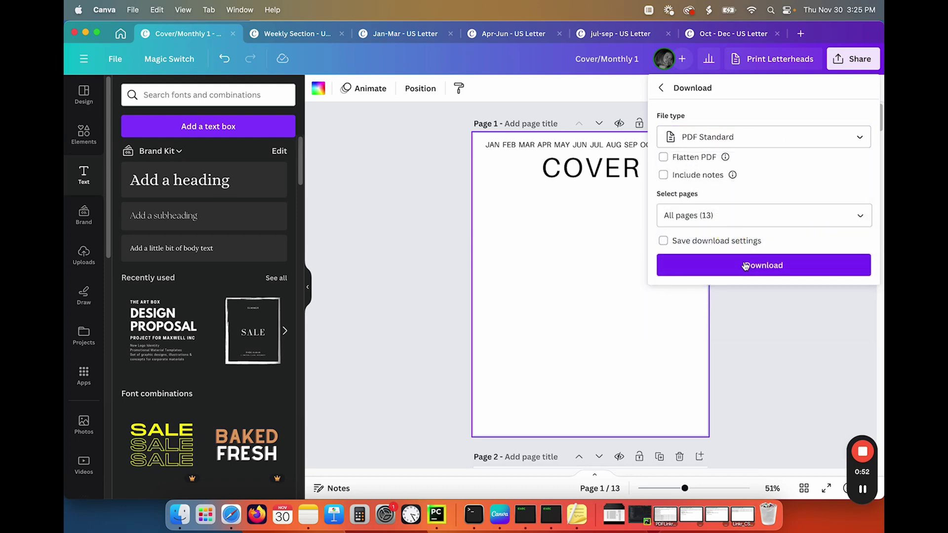
pyautogui.click(804, 265)
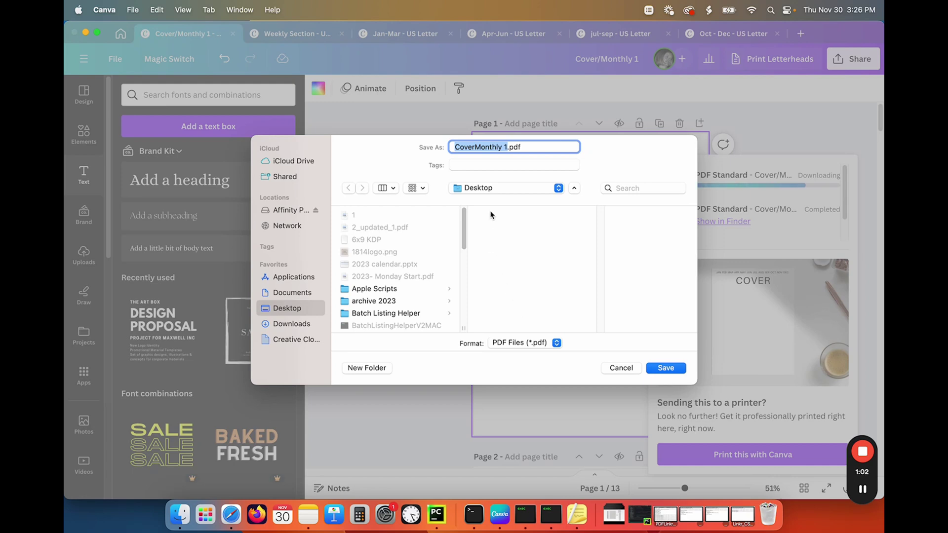
pyautogui.moveTo(861, 489)
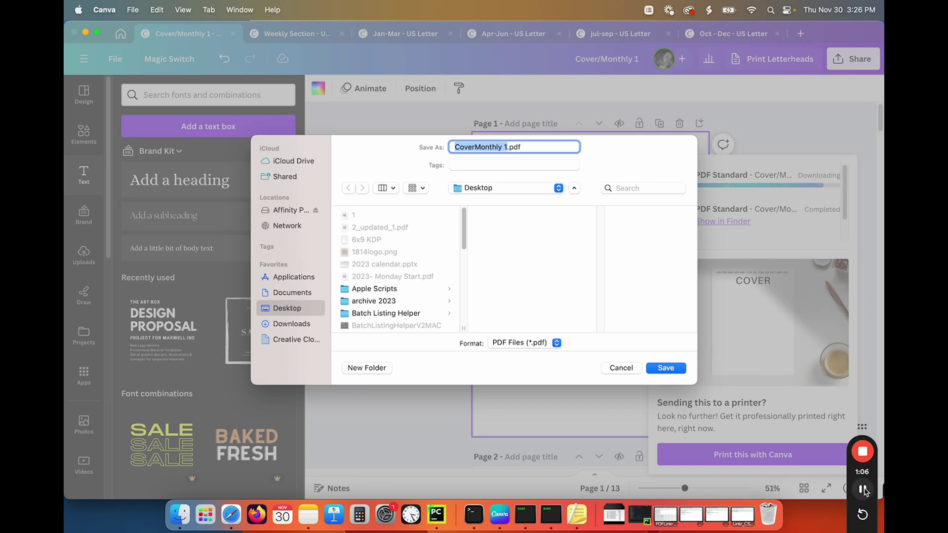
pyautogui.click(863, 489)
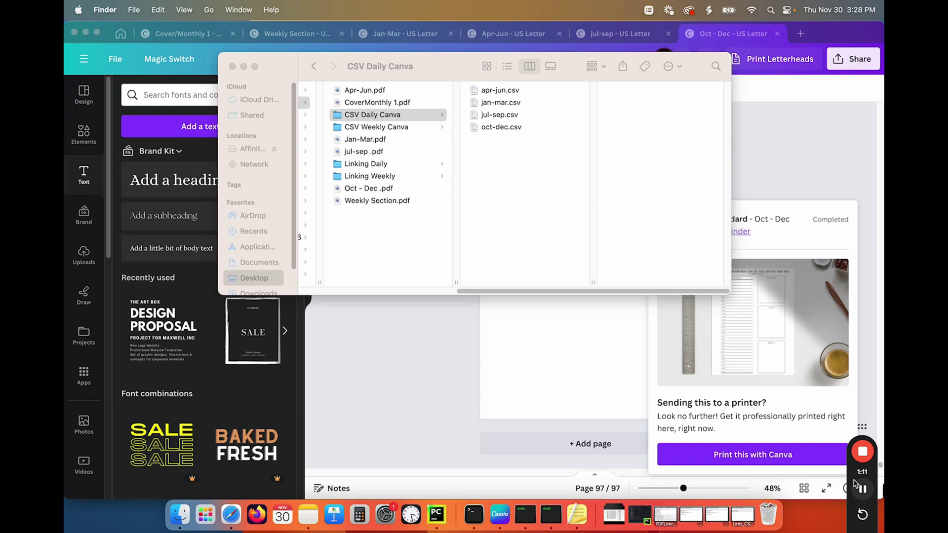
# - Bring PDF Linker forward, close the Date CSV Generator, and nudge the window right
pyautogui.click(537, 513)
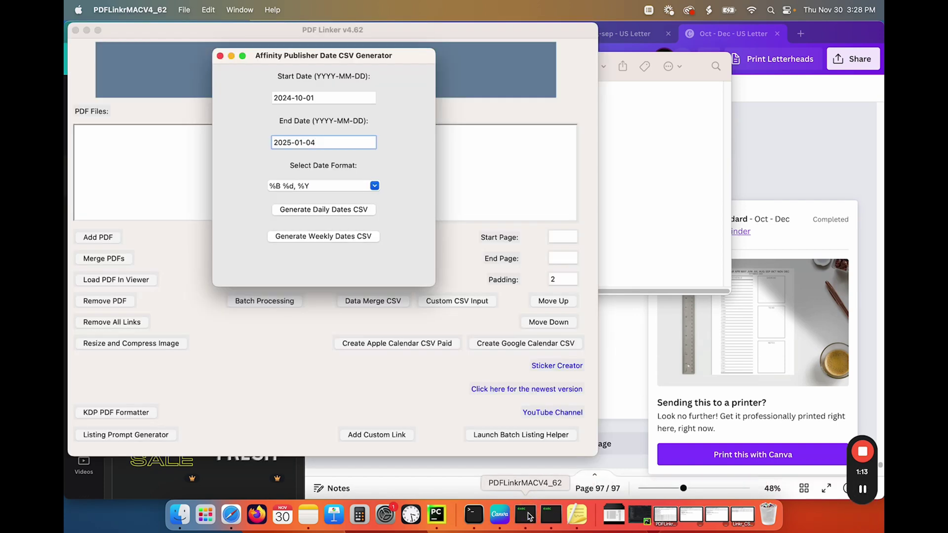
pyautogui.click(220, 56)
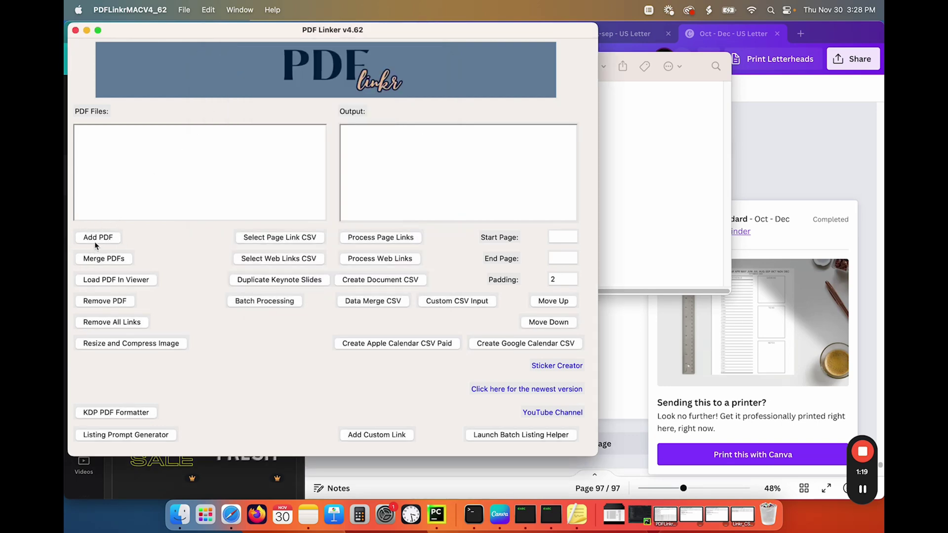
pyautogui.moveTo(201, 31); pyautogui.dragTo(224, 31)
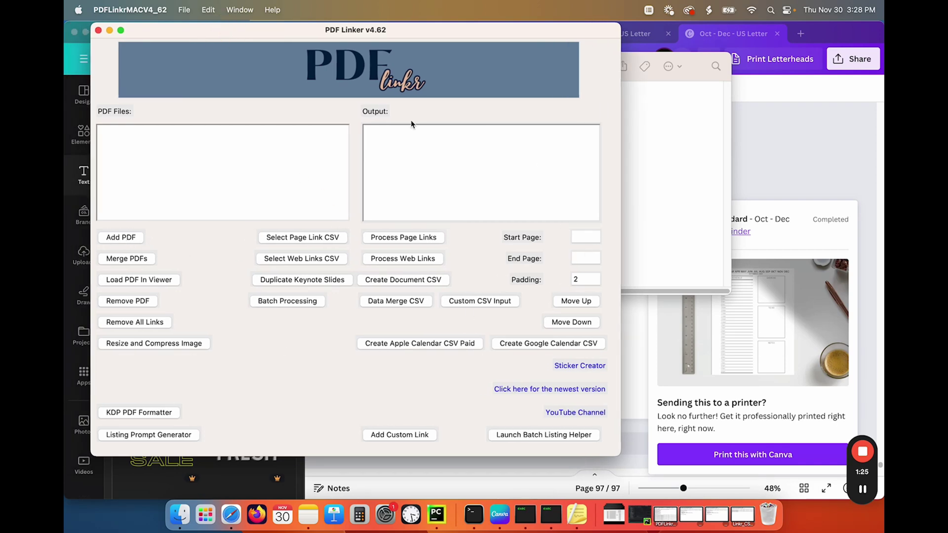
# - Add all six PDFs from the Canva Demo folder, Apr-Jun through Weekly Section, to the merge list
pyautogui.click(126, 239)
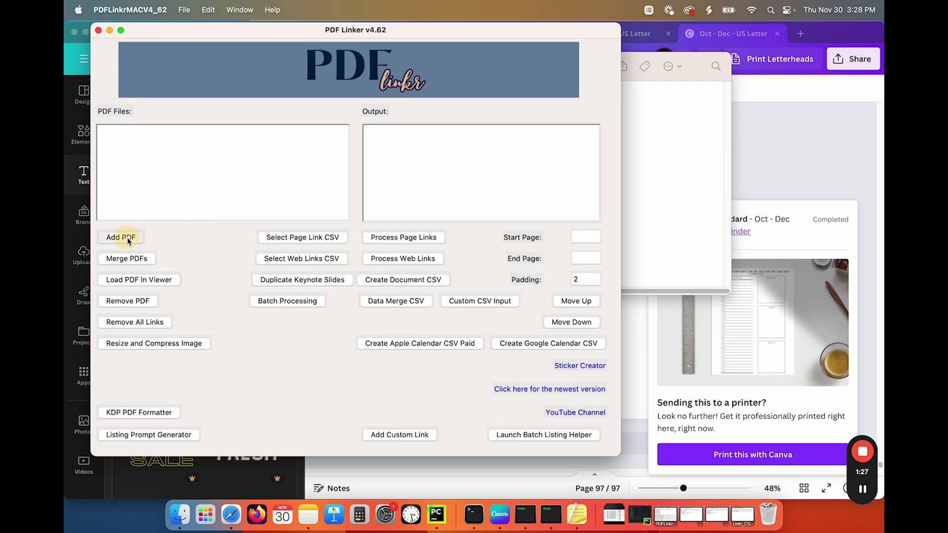
pyautogui.click(516, 67)
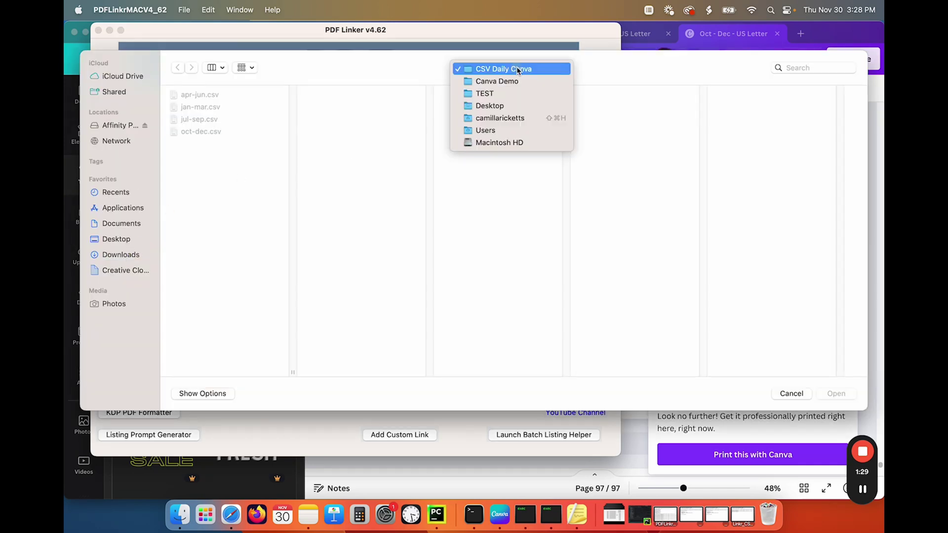
pyautogui.click(511, 87)
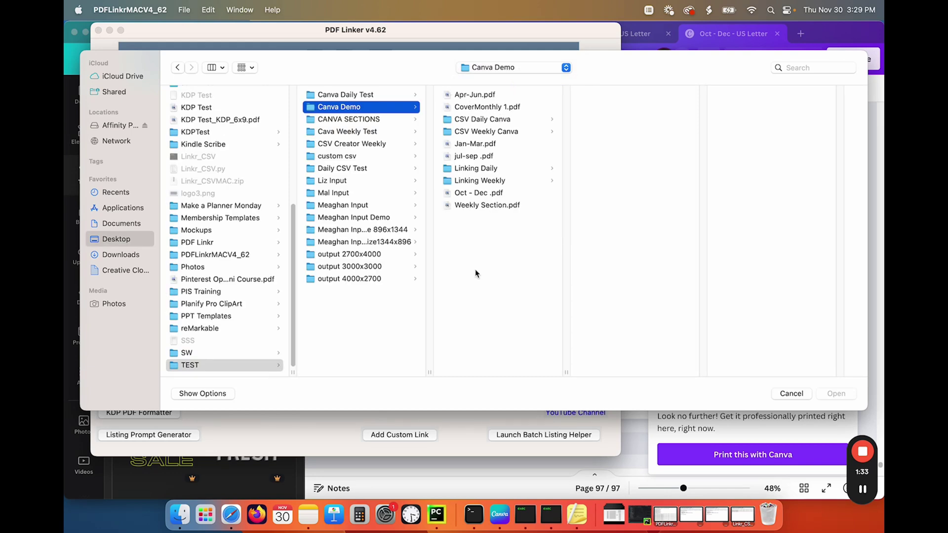
pyautogui.click(476, 204)
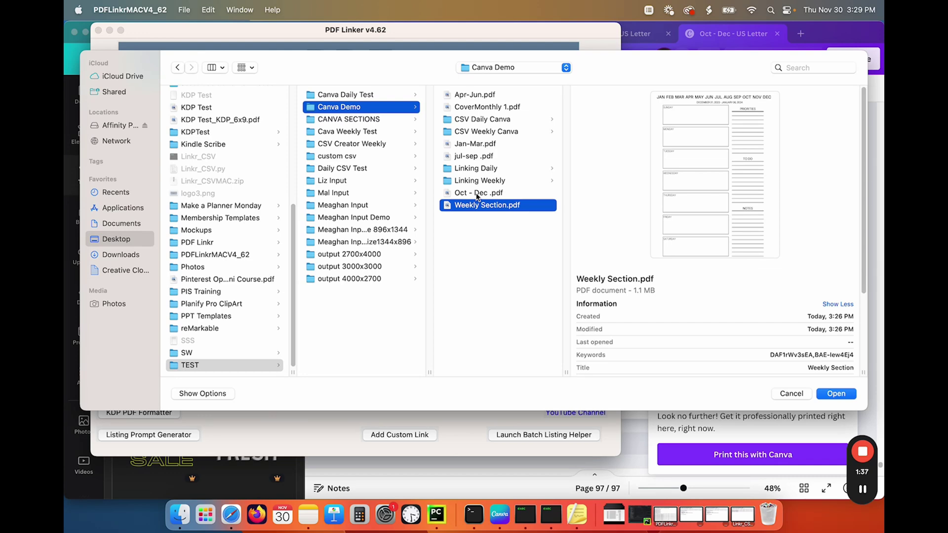
pyautogui.keyDown('super'); pyautogui.click(477, 194); pyautogui.keyUp('super')
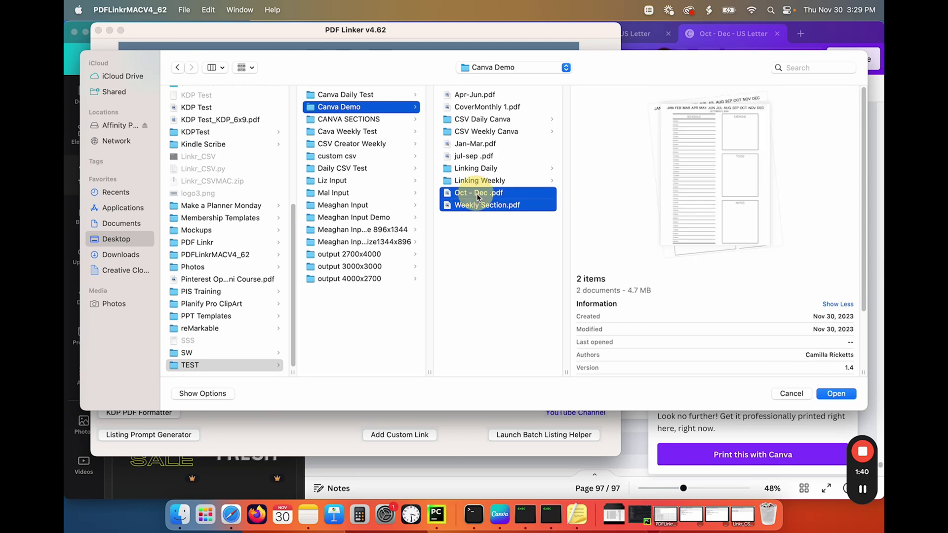
pyautogui.keyDown('super'); pyautogui.click(491, 155); pyautogui.keyUp('super')
pyautogui.keyDown('super'); pyautogui.click(491, 144); pyautogui.keyUp('super')
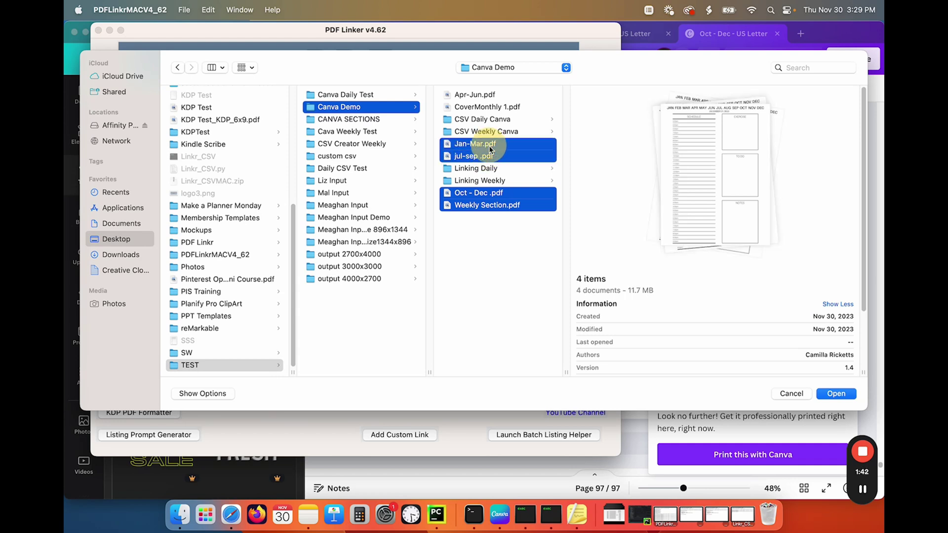
pyautogui.keyDown('super'); pyautogui.click(499, 107); pyautogui.keyUp('super')
pyautogui.keyDown('super'); pyautogui.click(489, 95); pyautogui.keyUp('super')
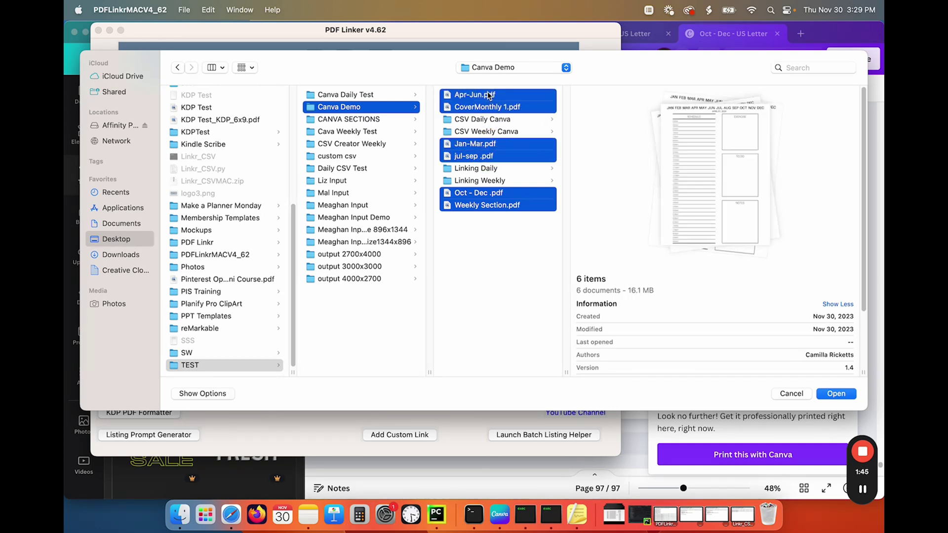
pyautogui.click(841, 397)
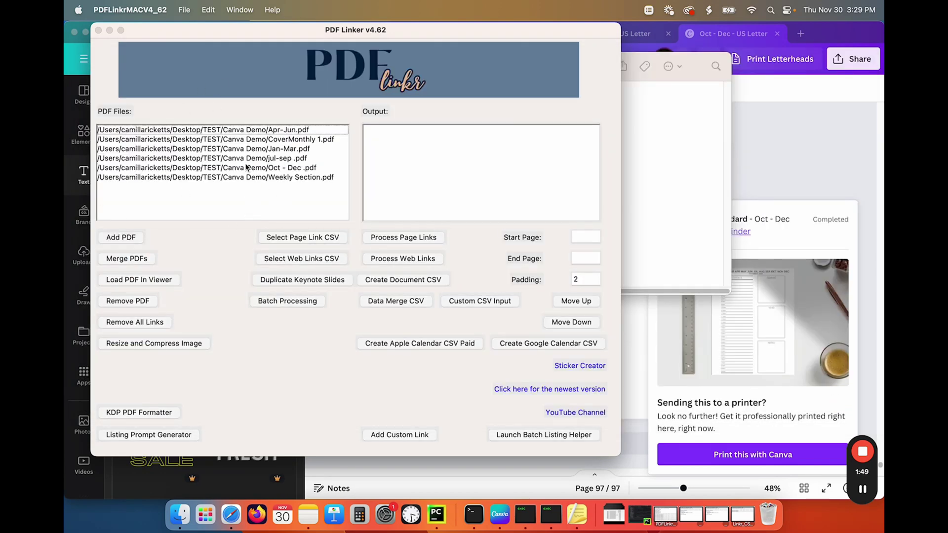
# - Move CoverMonthly 1.pdf to the top of the list and Jan-Mar.pdf up one place
pyautogui.click(295, 140)
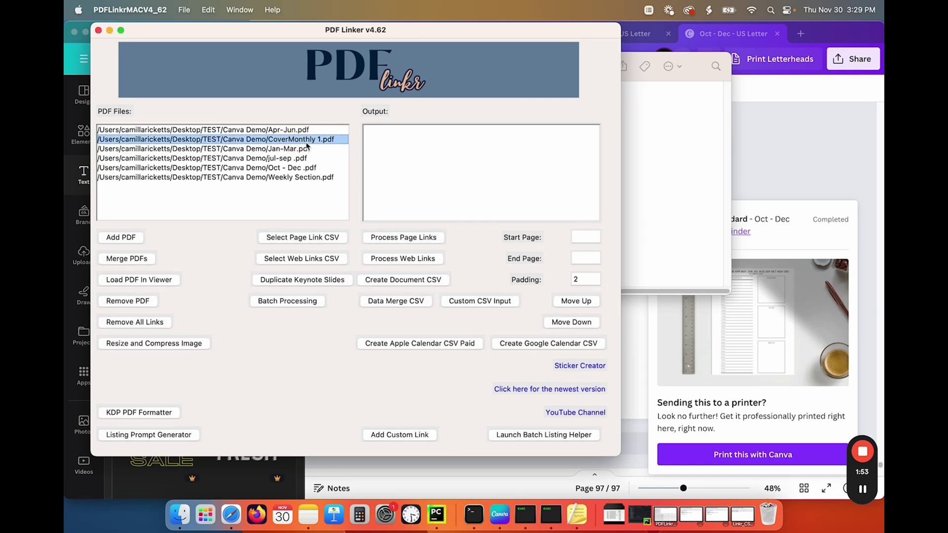
pyautogui.click(582, 302)
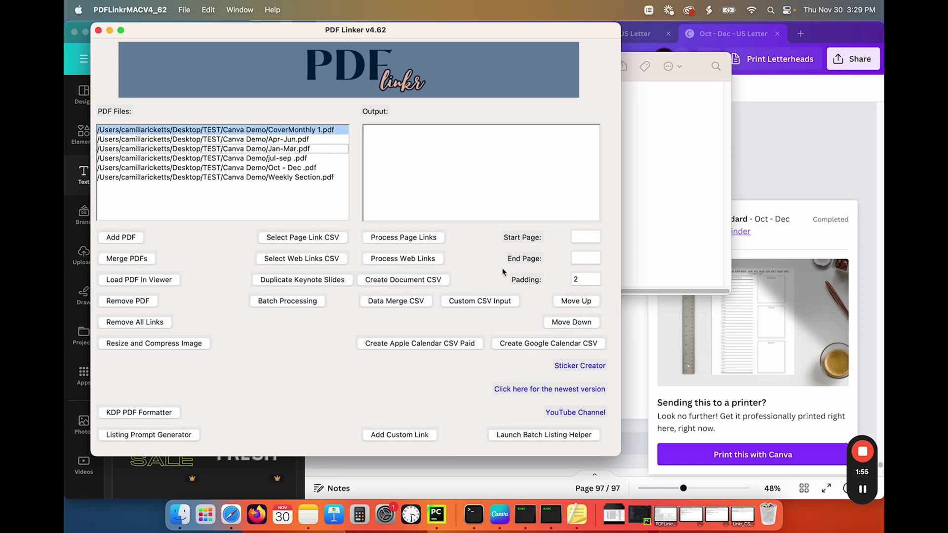
pyautogui.click(333, 130)
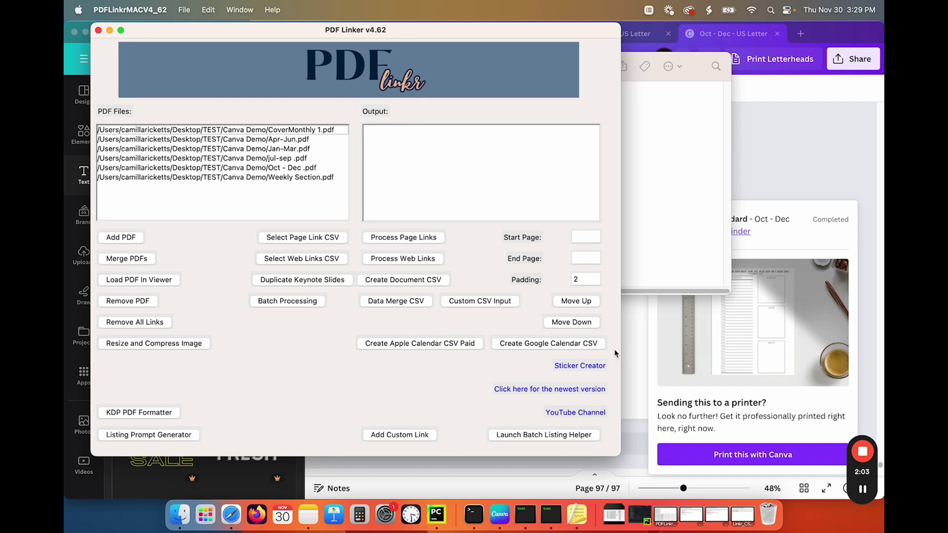
pyautogui.click(862, 490)
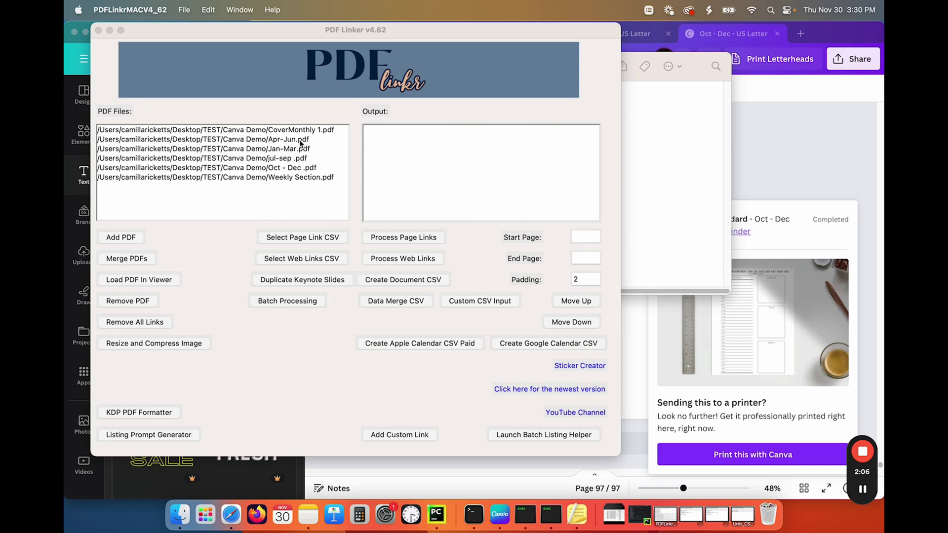
pyautogui.click(290, 154)
pyautogui.click(284, 150)
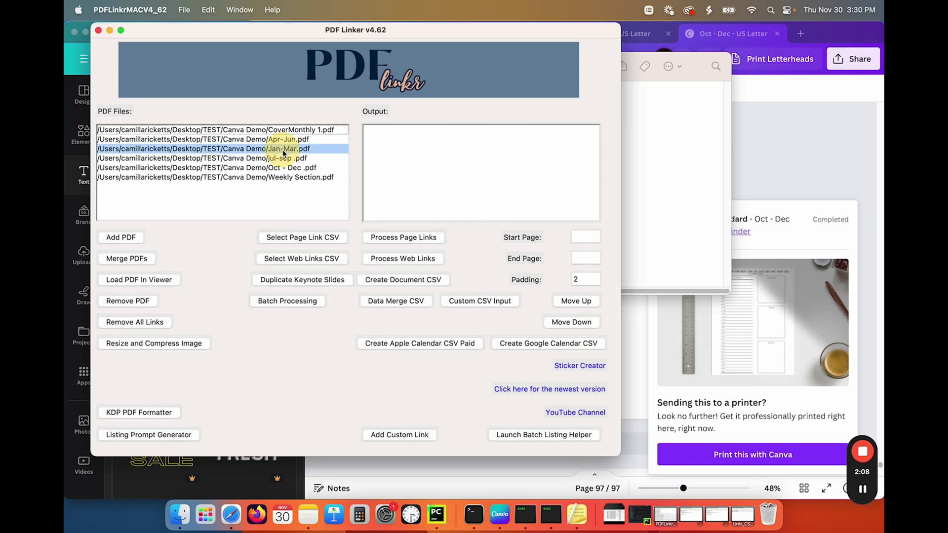
pyautogui.click(575, 303)
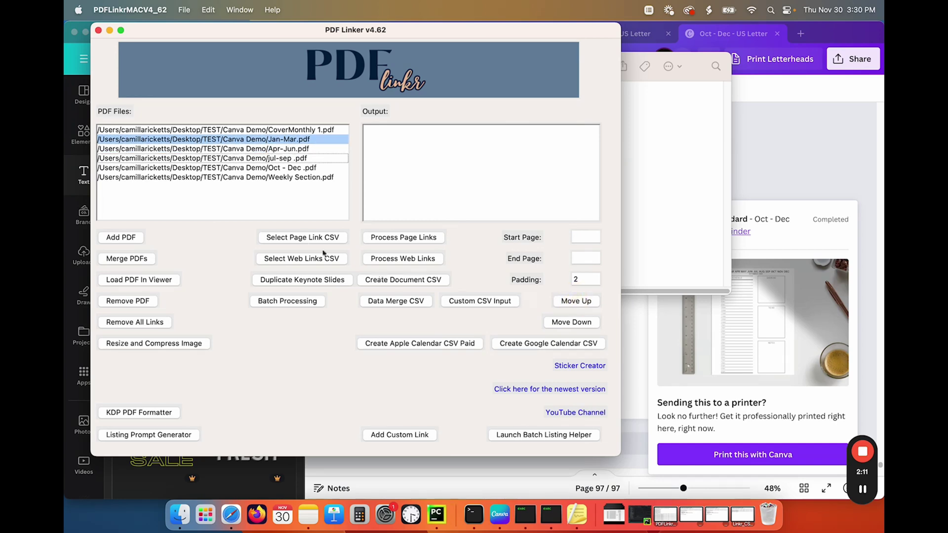
pyautogui.click(302, 142)
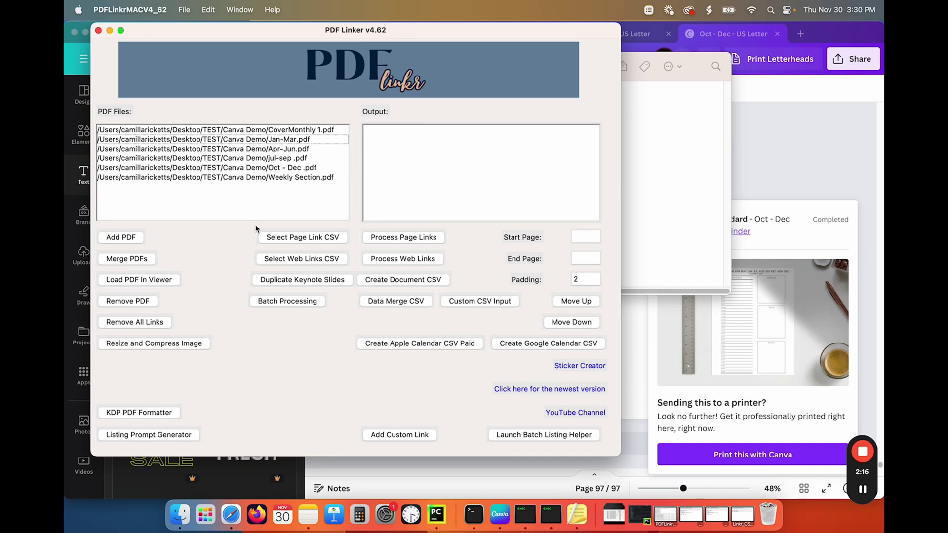
# - Move Weekly Section.pdf up three places to sit second, right after the cover
pyautogui.click(277, 179)
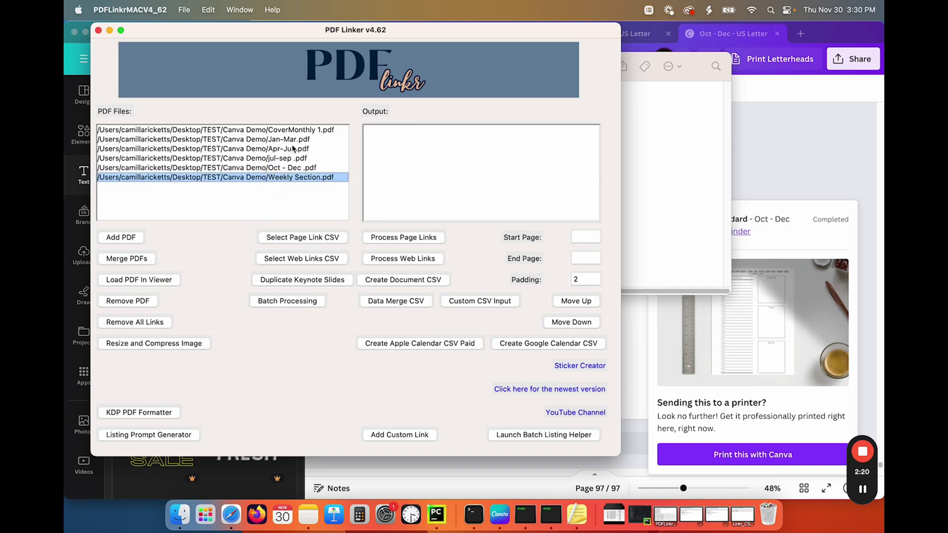
pyautogui.click(577, 302)
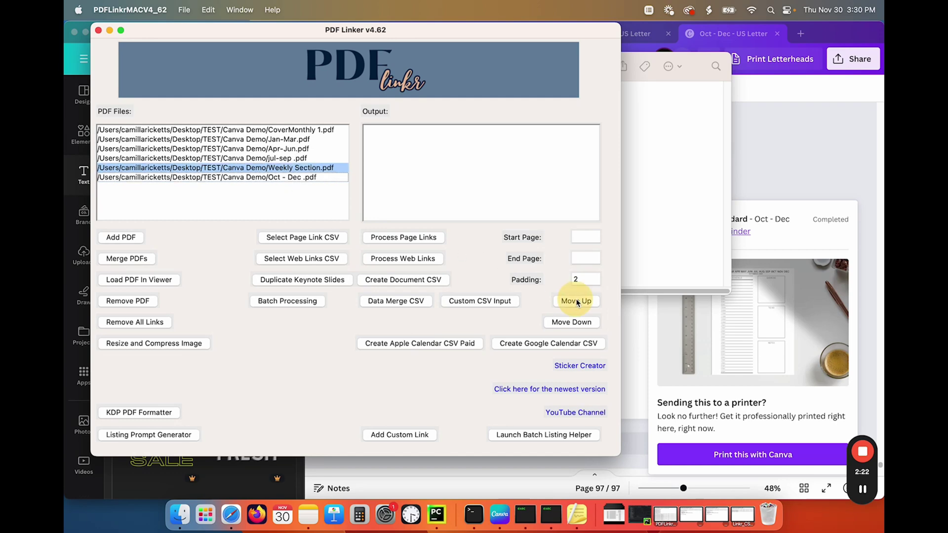
pyautogui.click(576, 302)
pyautogui.click(576, 301)
pyautogui.click(576, 301)
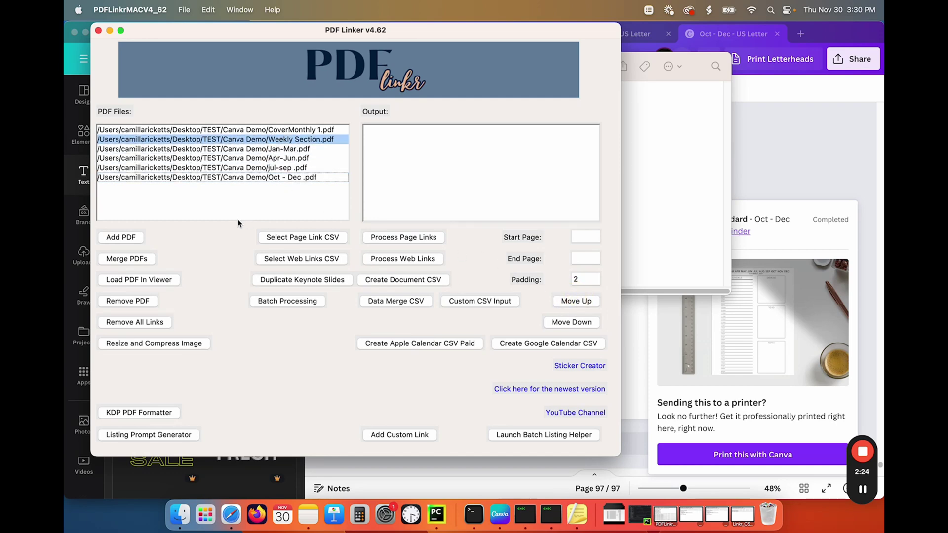
pyautogui.keyDown('super'); pyautogui.click(299, 141); pyautogui.keyUp('super')
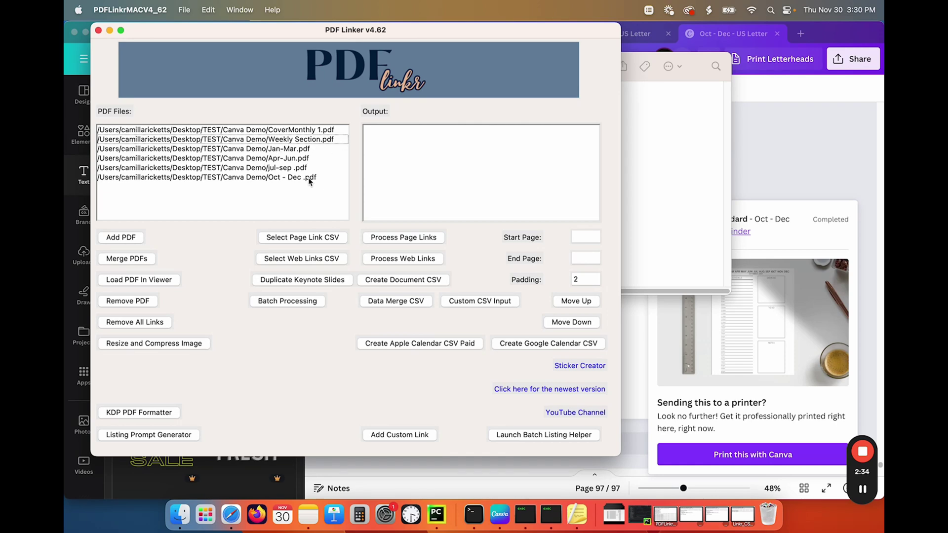
# - Merge the six ordered PDFs, save the result as merged.pdf, and dismiss the success alert
pyautogui.click(131, 260)
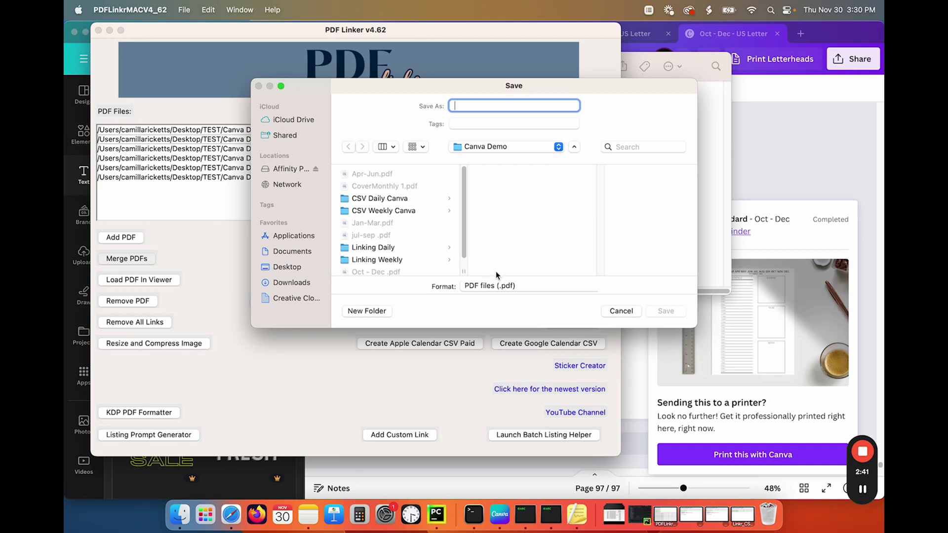
pyautogui.click(475, 107)
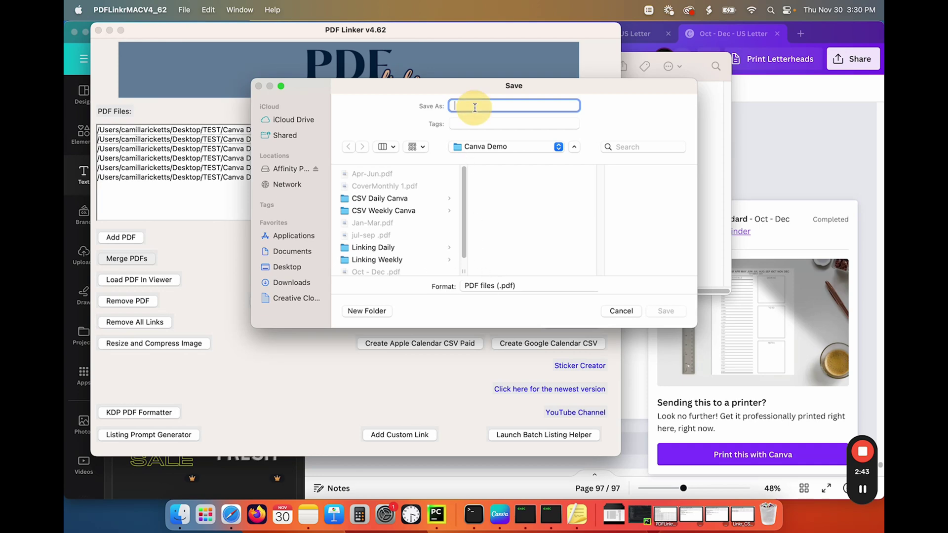
pyautogui.write('merge')
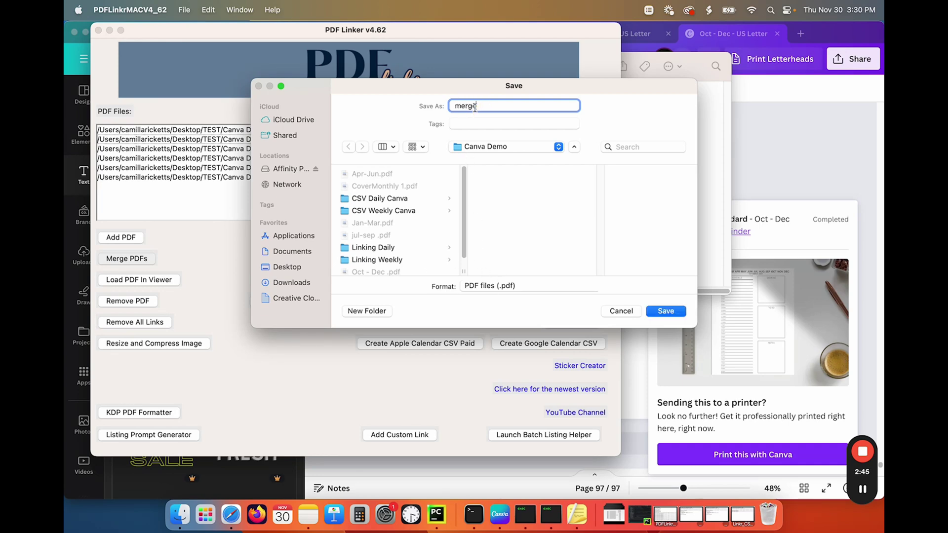
pyautogui.press('Return')
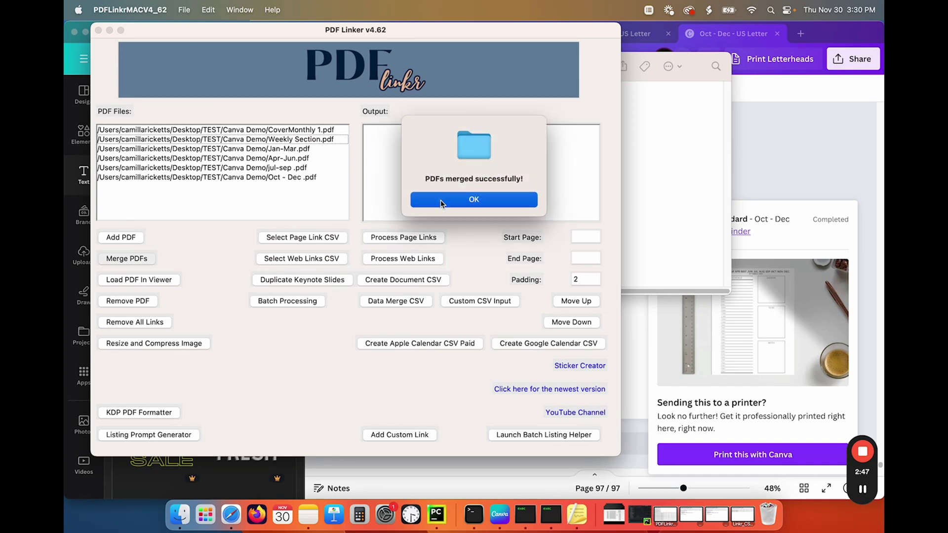
pyautogui.click(441, 199)
# - Open merged.pdf in Preview and page through the 438-page result from the cover onward
pyautogui.click(652, 133)
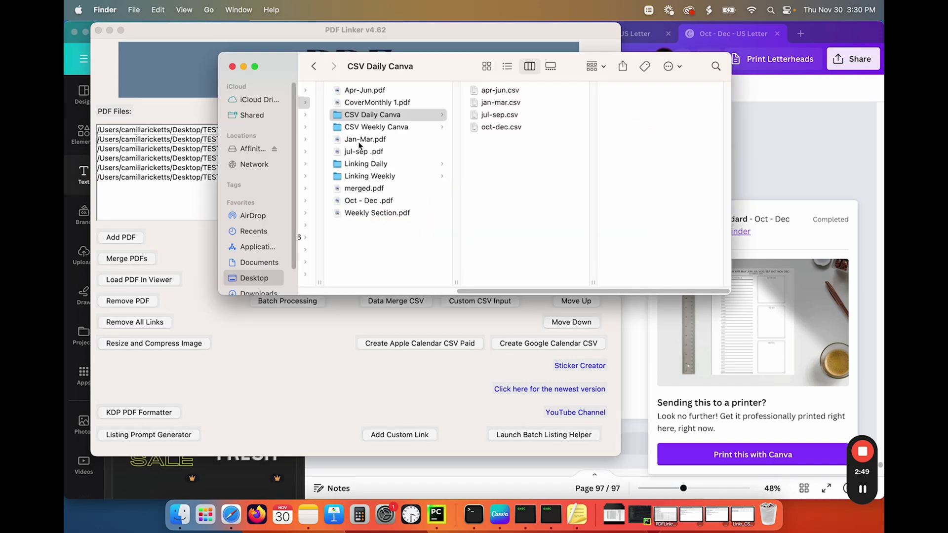
pyautogui.click(368, 191)
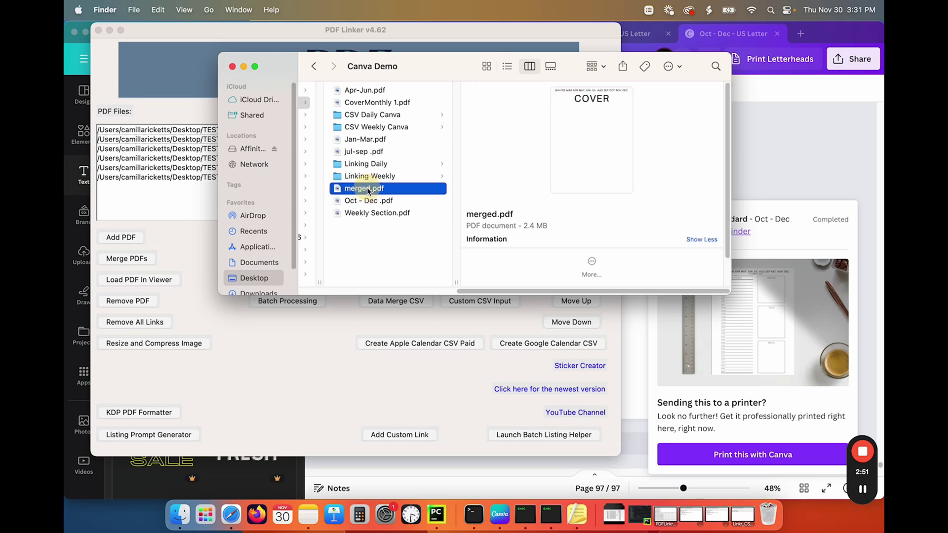
pyautogui.doubleClick(368, 191)
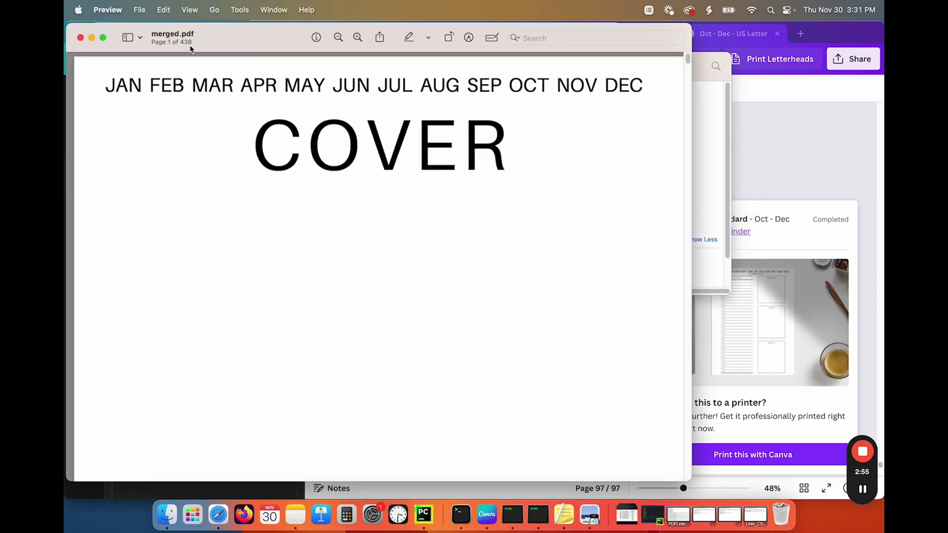
pyautogui.moveTo(689, 117); pyautogui.dragTo(449, 136)
pyautogui.scroll(-5, 379, 144)
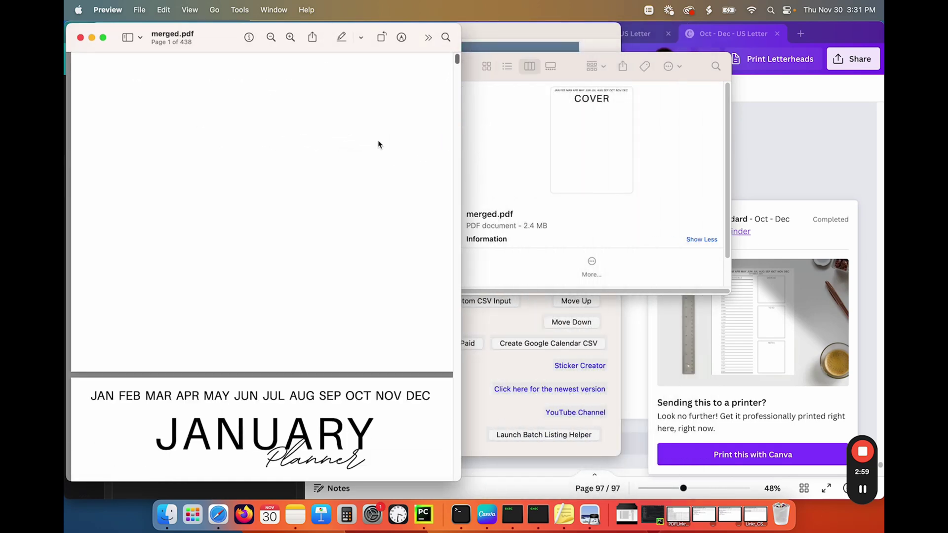
pyautogui.click(455, 101)
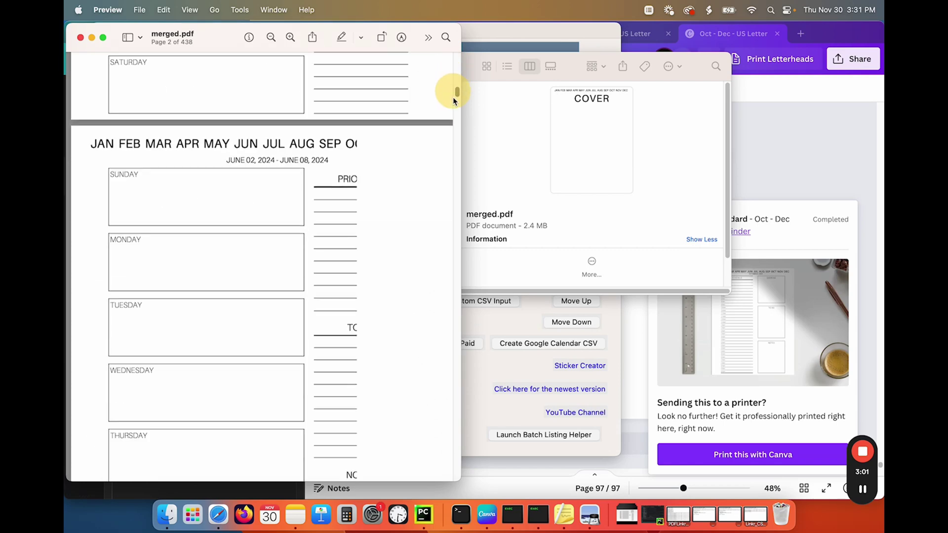
pyautogui.moveTo(454, 101); pyautogui.dragTo(469, 32)
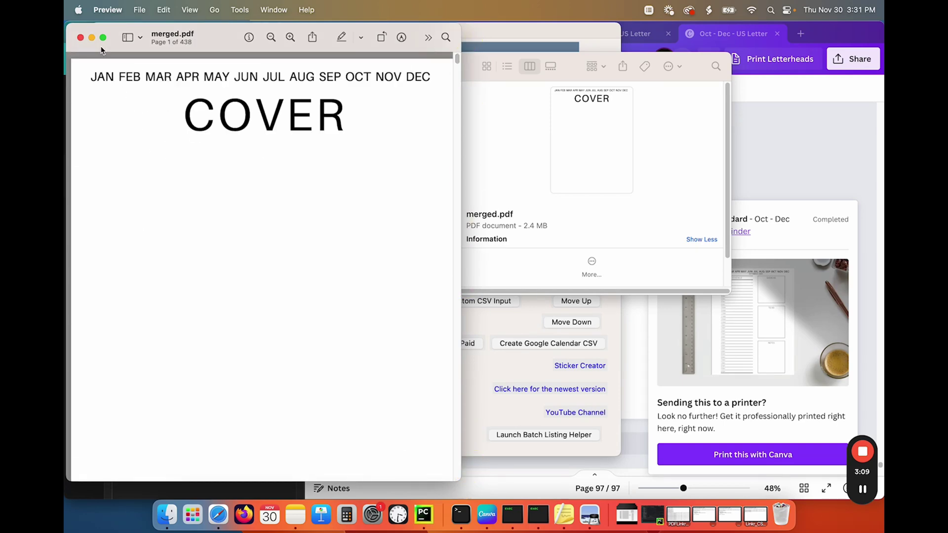
# - Close the merged.pdf Preview window and minimise the Canva Demo folder window
pyautogui.click(80, 38)
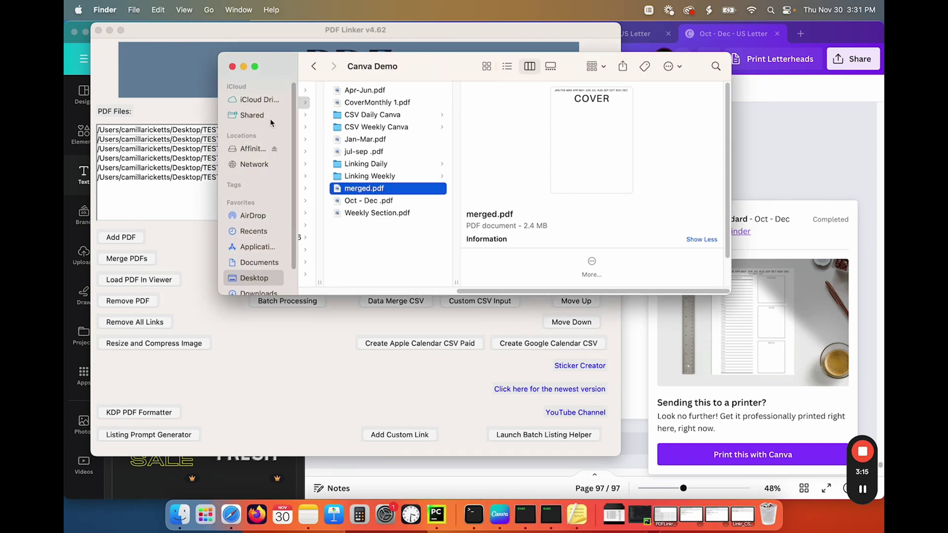
pyautogui.click(429, 68)
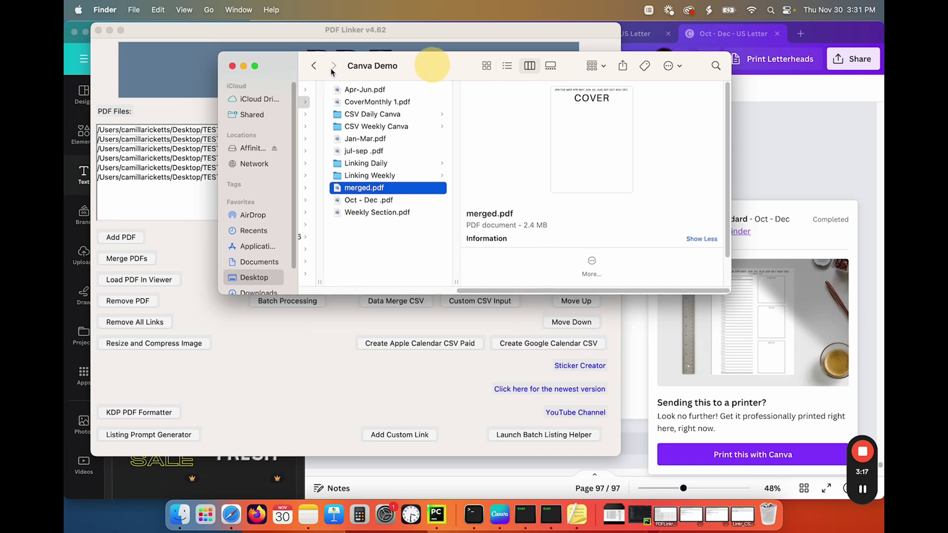
pyautogui.click(244, 66)
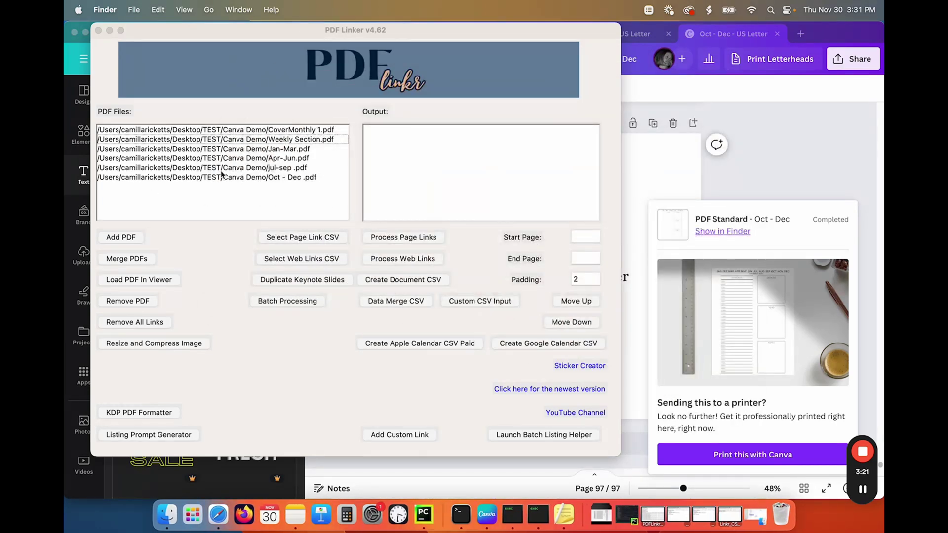